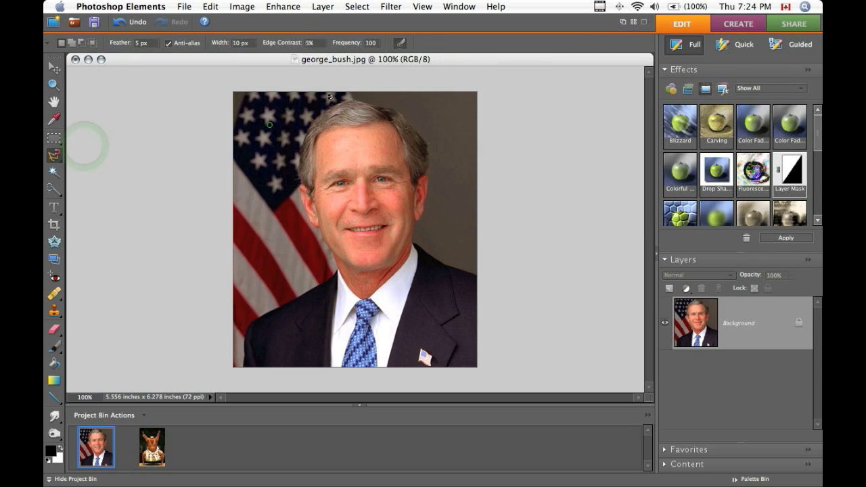
Step: Trace a Magnetic Lasso outline around the man's head and face, closing it at the hairline
{"action": "left_click", "coordinate": [336, 103]}
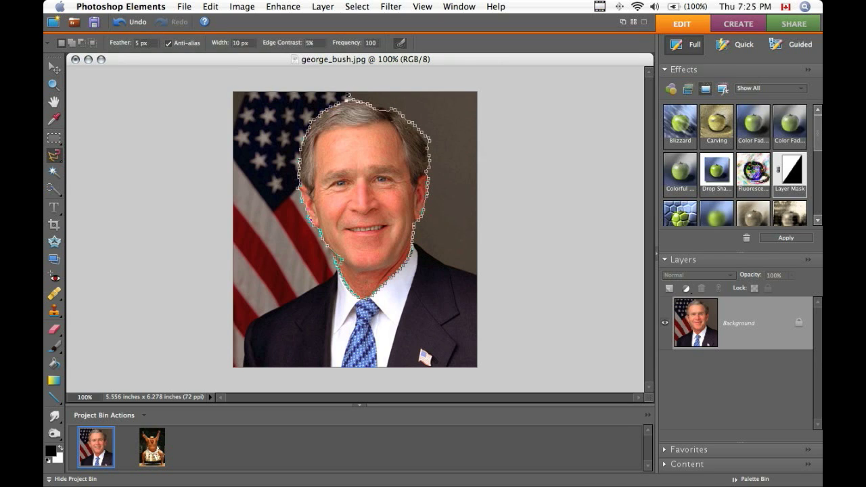
{"action": "left_click", "coordinate": [341, 102]}
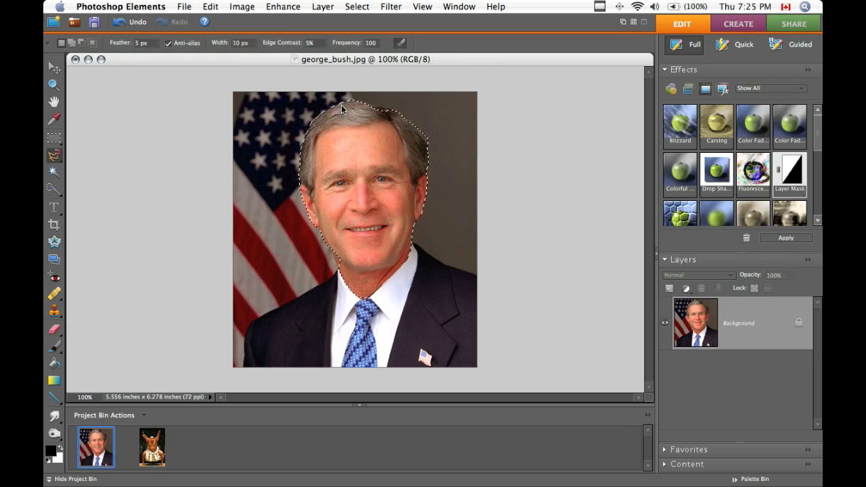
Step: Try Select > Modify > Smooth on the head selection, then cancel it
{"action": "left_click", "coordinate": [322, 6]}
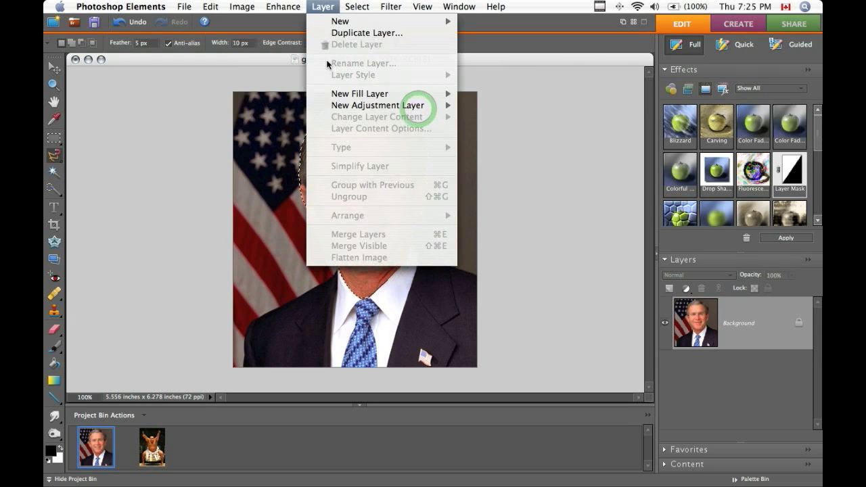
{"action": "mouse_move", "coordinate": [357, 6]}
{"action": "mouse_move", "coordinate": [379, 144]}
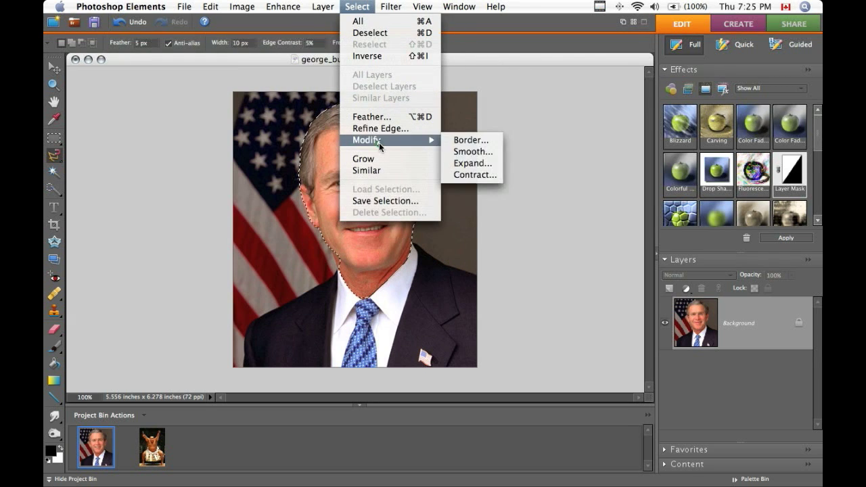
{"action": "left_click", "coordinate": [485, 148]}
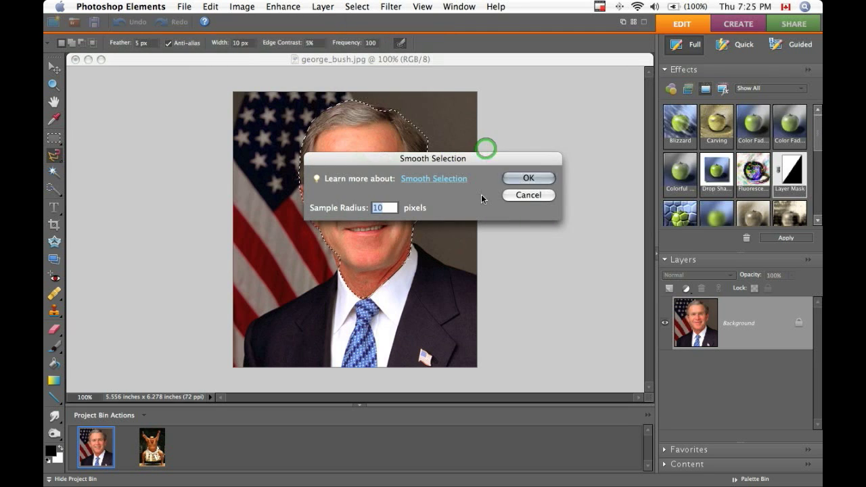
{"action": "left_click", "coordinate": [524, 195]}
Step: Expand the head selection via Select > Modify > Expand and check its feather amount
{"action": "left_click", "coordinate": [323, 6]}
{"action": "mouse_move", "coordinate": [377, 7]}
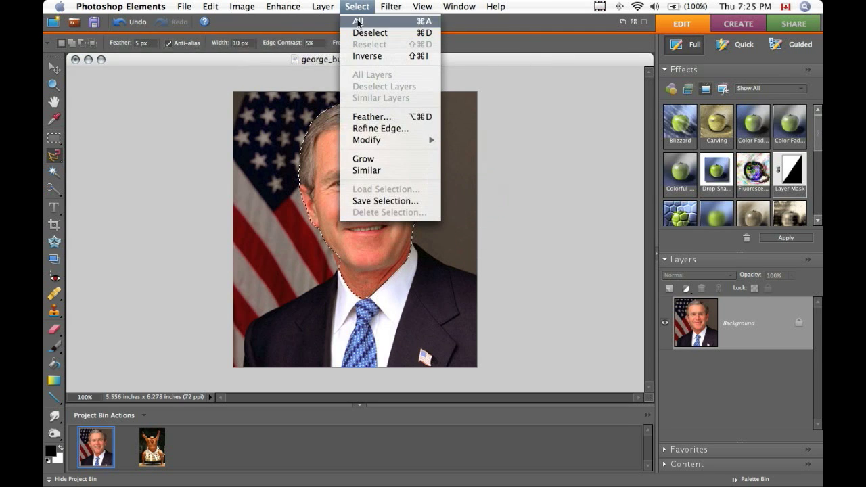
{"action": "left_click", "coordinate": [377, 140]}
{"action": "left_click", "coordinate": [478, 163]}
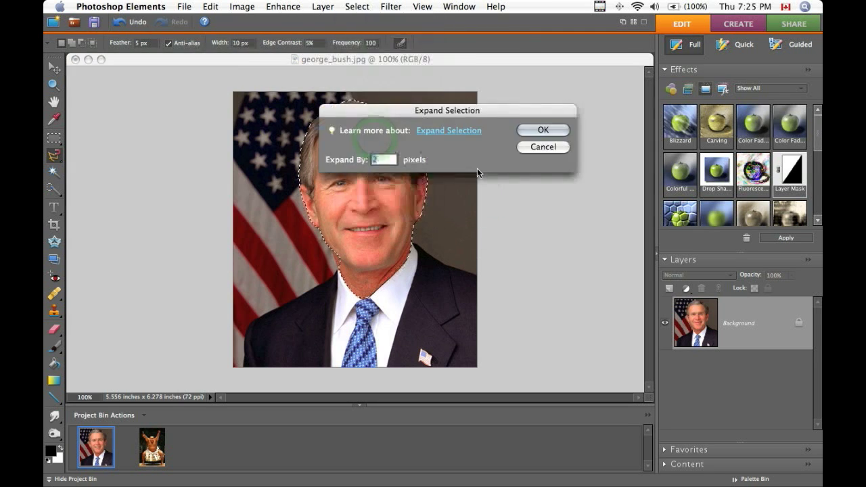
{"action": "left_click", "coordinate": [553, 130]}
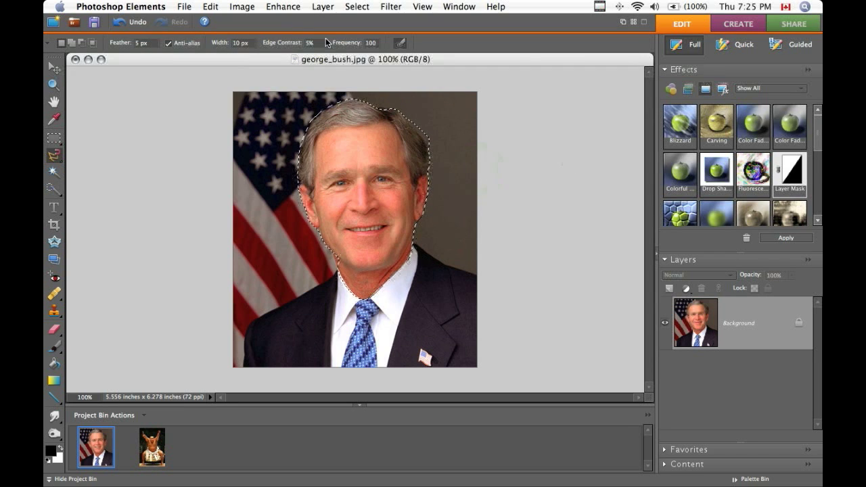
{"action": "left_click", "coordinate": [140, 45]}
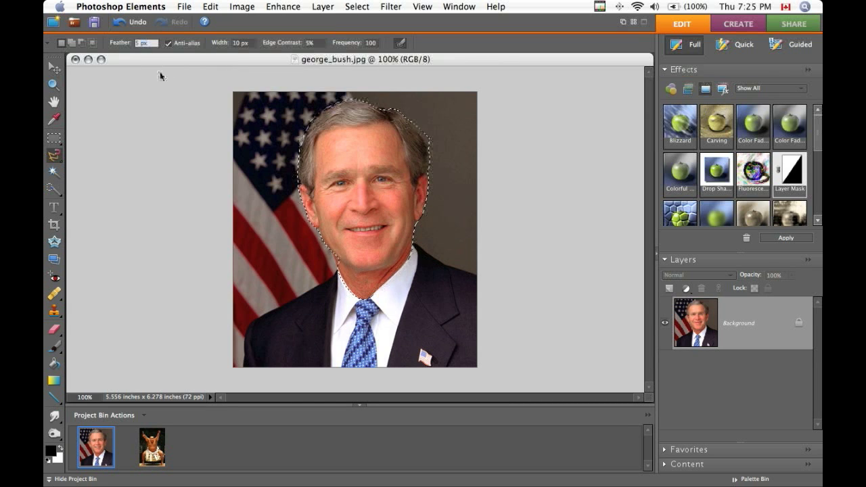
{"action": "left_click", "coordinate": [160, 73]}
Step: Add a new layer in sumo.jpg and paste the face copied from the portrait
{"action": "left_click", "coordinate": [150, 450]}
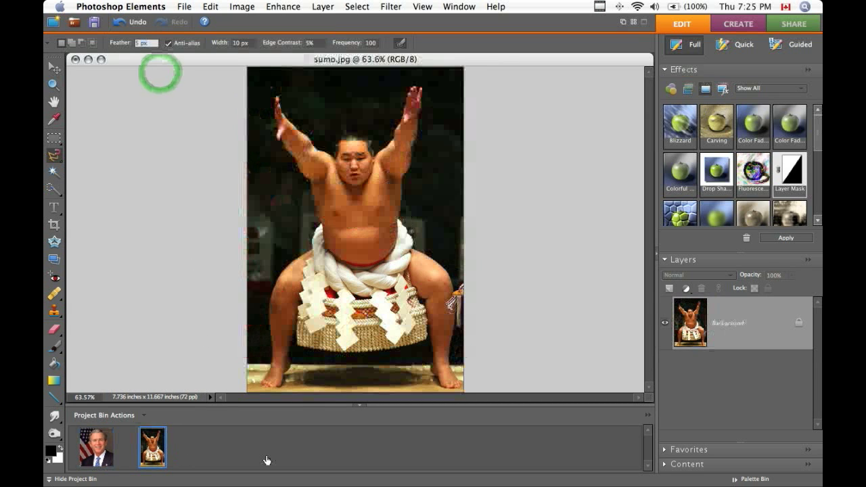
{"action": "left_click", "coordinate": [678, 365]}
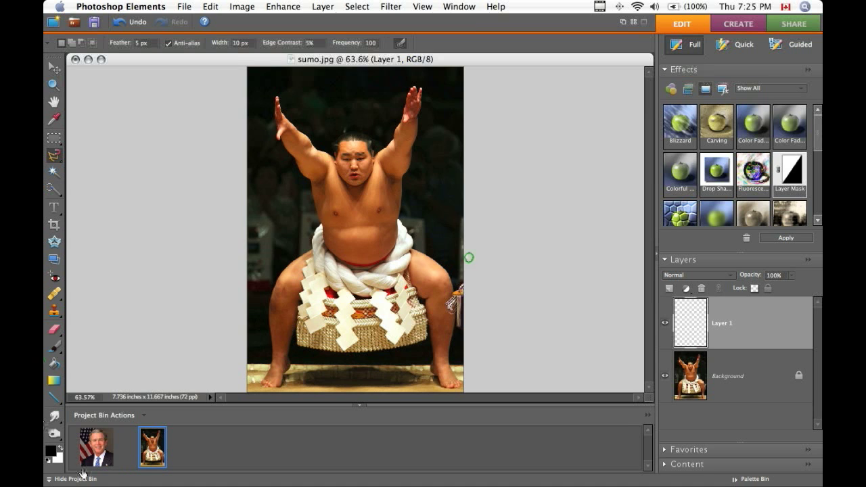
{"action": "left_click", "coordinate": [96, 447]}
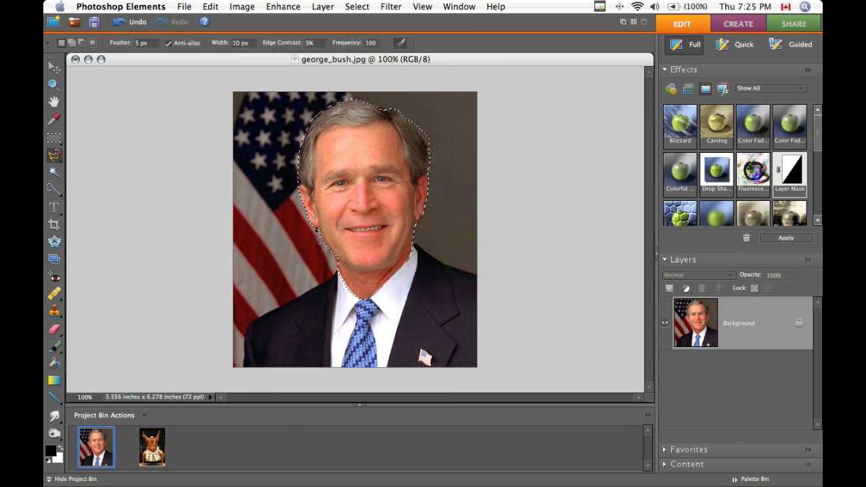
{"action": "key", "text": "super+c"}
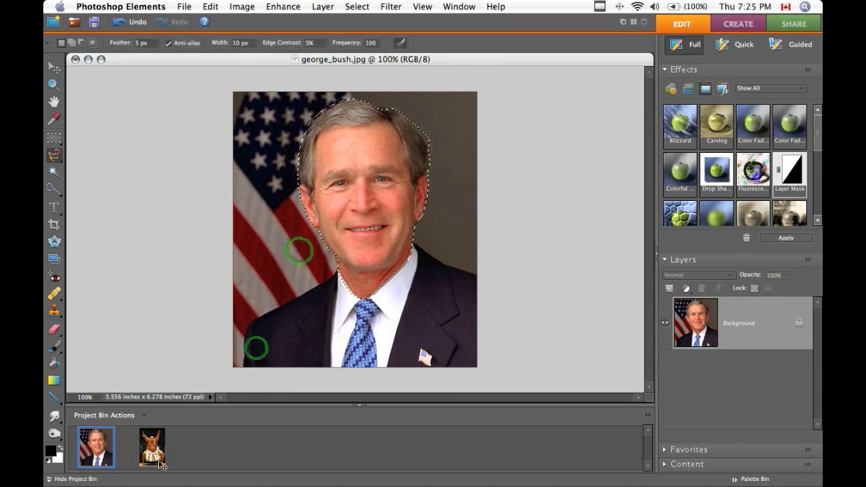
{"action": "key", "text": "ctrl+Tab"}
{"action": "key", "text": "super+v"}
Step: Move the pasted face onto the wrestler's head, scale it to 52%, and commit
{"action": "left_click", "coordinate": [264, 199]}
{"action": "left_click", "coordinate": [52, 68]}
{"action": "left_click_drag", "start_coordinate": [353, 198], "coordinate": [365, 153]}
{"action": "left_click_drag", "start_coordinate": [334, 119], "coordinate": [341, 129]}
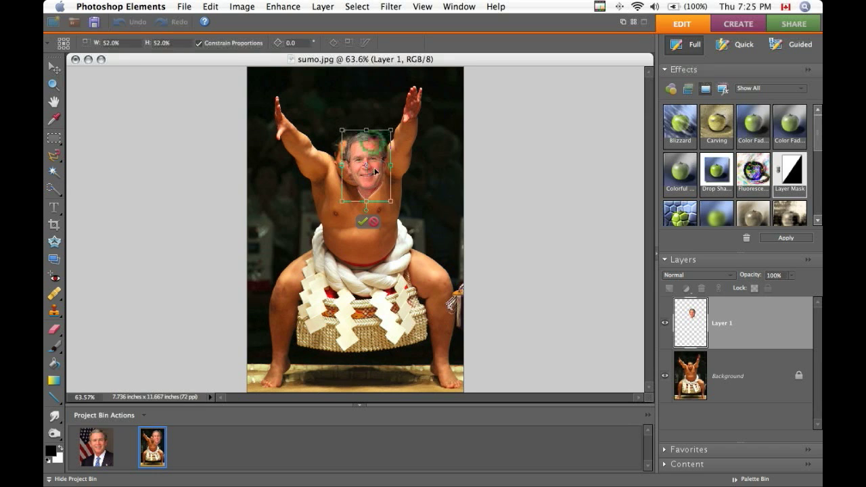
{"action": "mouse_move", "coordinate": [374, 172]}
{"action": "left_mouse_down"}
{"action": "mouse_move", "coordinate": [372, 163]}
{"action": "mouse_move", "coordinate": [379, 165]}
{"action": "mouse_move", "coordinate": [361, 172]}
{"action": "left_mouse_up"}
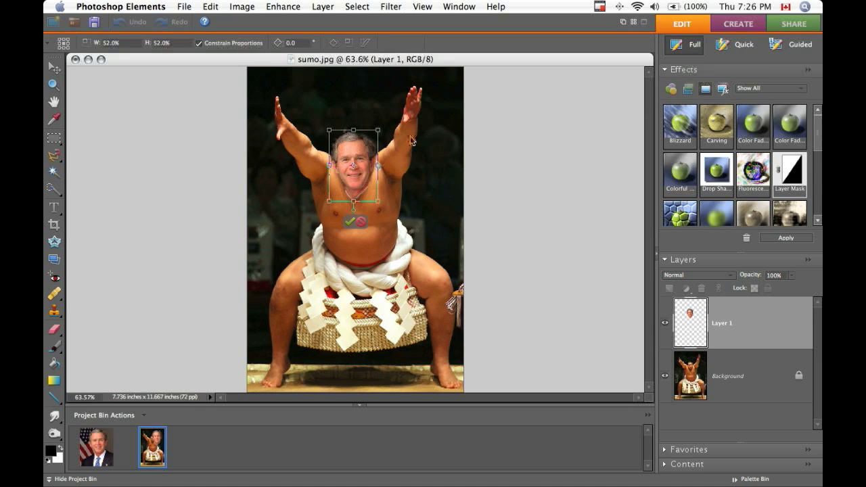
{"action": "left_click", "coordinate": [350, 222]}
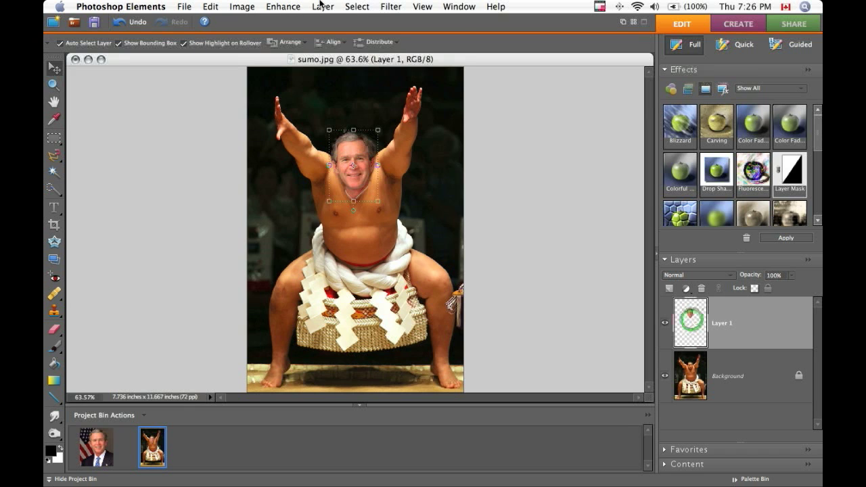
Step: Add a Levels 1 adjustment layer clipped to the face layer below
{"action": "left_click", "coordinate": [323, 7]}
{"action": "mouse_move", "coordinate": [363, 104]}
{"action": "left_click", "coordinate": [486, 105]}
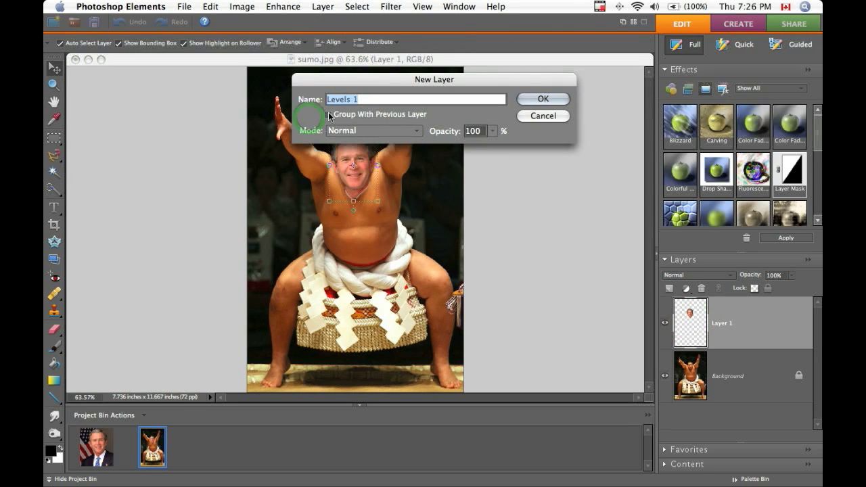
{"action": "left_click", "coordinate": [330, 114]}
{"action": "left_click", "coordinate": [525, 98]}
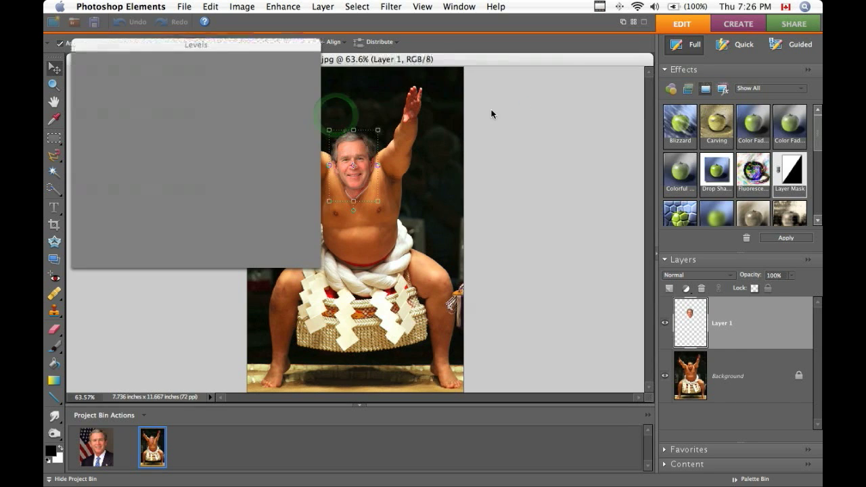
Step: Try Green and Blue channel midtone shifts, then return to the RGB channel
{"action": "left_click", "coordinate": [139, 95]}
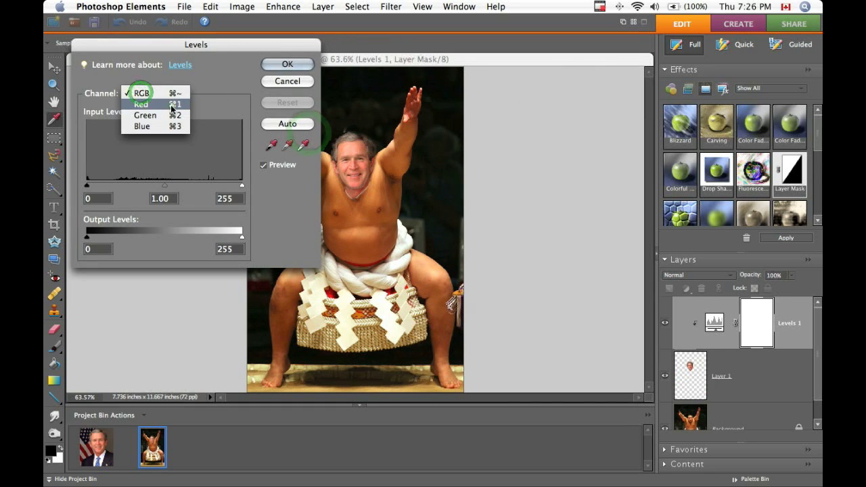
{"action": "left_click", "coordinate": [142, 104]}
{"action": "left_click", "coordinate": [154, 96]}
{"action": "left_click", "coordinate": [154, 104]}
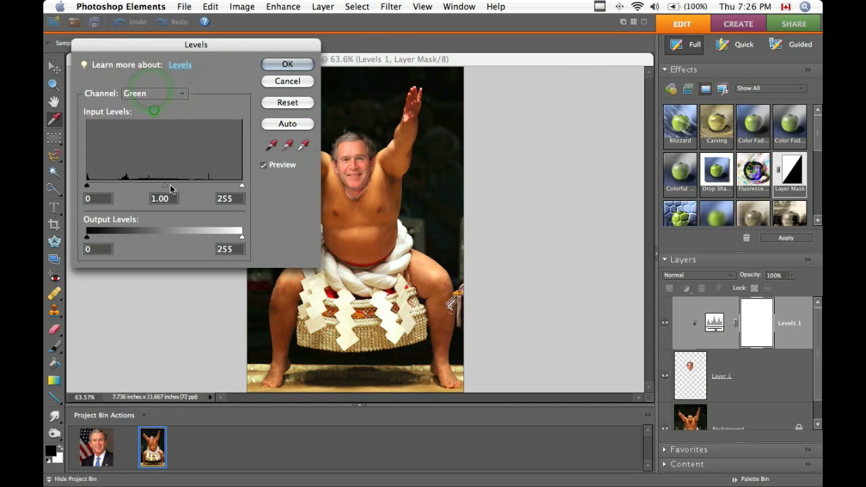
{"action": "mouse_move", "coordinate": [166, 185]}
{"action": "left_mouse_down"}
{"action": "mouse_move", "coordinate": [179, 181]}
{"action": "mouse_move", "coordinate": [165, 182]}
{"action": "left_mouse_up"}
{"action": "left_click", "coordinate": [181, 95]}
{"action": "left_click", "coordinate": [169, 105]}
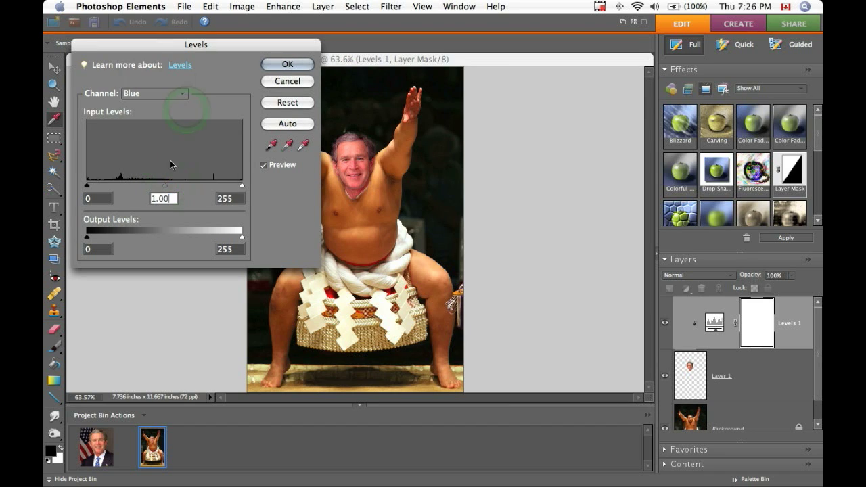
{"action": "mouse_move", "coordinate": [165, 185]}
{"action": "left_mouse_down"}
{"action": "mouse_move", "coordinate": [188, 187]}
{"action": "mouse_move", "coordinate": [178, 184]}
{"action": "left_mouse_up"}
{"action": "left_click", "coordinate": [177, 94]}
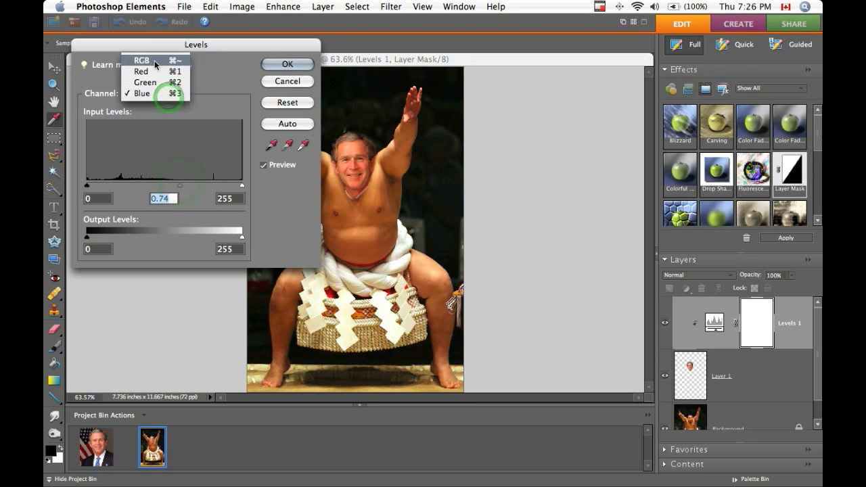
{"action": "left_click", "coordinate": [144, 59]}
Step: Set the RGB input levels to 16, 1.19 and 255 and apply the Levels adjustment
{"action": "left_click_drag", "start_coordinate": [164, 185], "coordinate": [163, 185]}
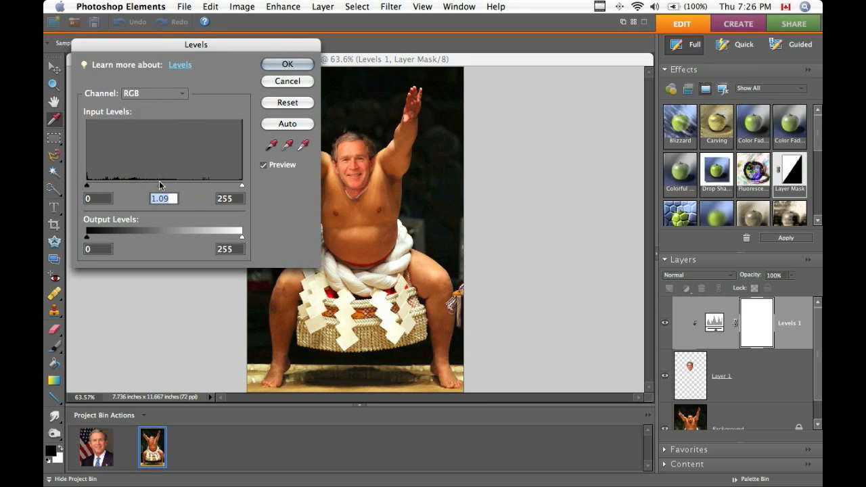
{"action": "left_click", "coordinate": [86, 185]}
{"action": "mouse_move", "coordinate": [86, 184]}
{"action": "left_mouse_down"}
{"action": "mouse_move", "coordinate": [100, 185]}
{"action": "mouse_move", "coordinate": [89, 184]}
{"action": "left_mouse_up"}
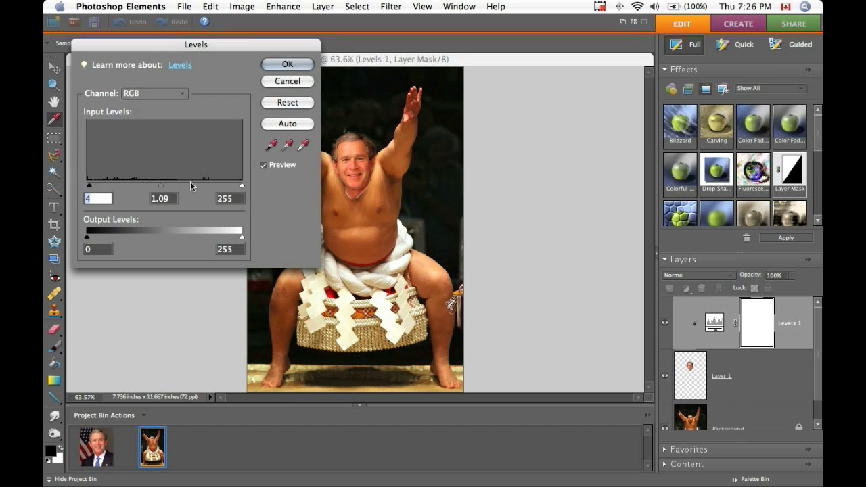
{"action": "left_click_drag", "start_coordinate": [241, 185], "coordinate": [318, 188]}
{"action": "left_click_drag", "start_coordinate": [90, 186], "coordinate": [96, 185]}
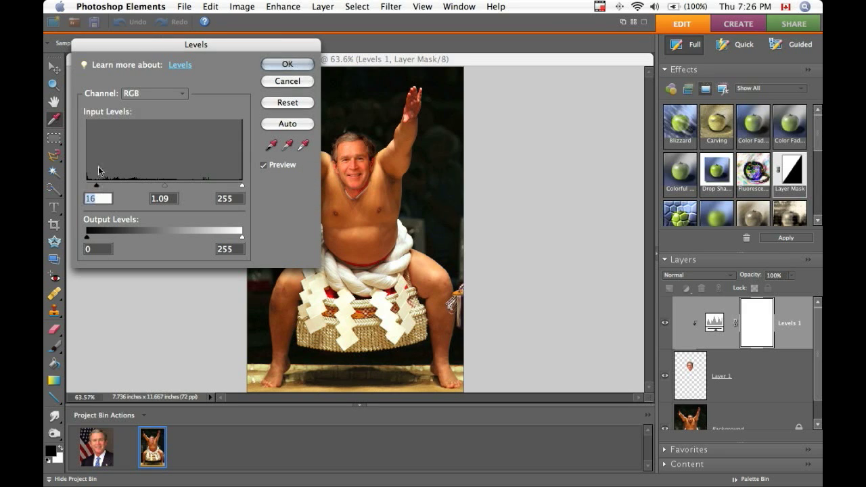
{"action": "left_click", "coordinate": [163, 190]}
{"action": "mouse_move", "coordinate": [161, 189]}
{"action": "left_mouse_down"}
{"action": "mouse_move", "coordinate": [174, 188]}
{"action": "mouse_move", "coordinate": [162, 186]}
{"action": "left_mouse_up"}
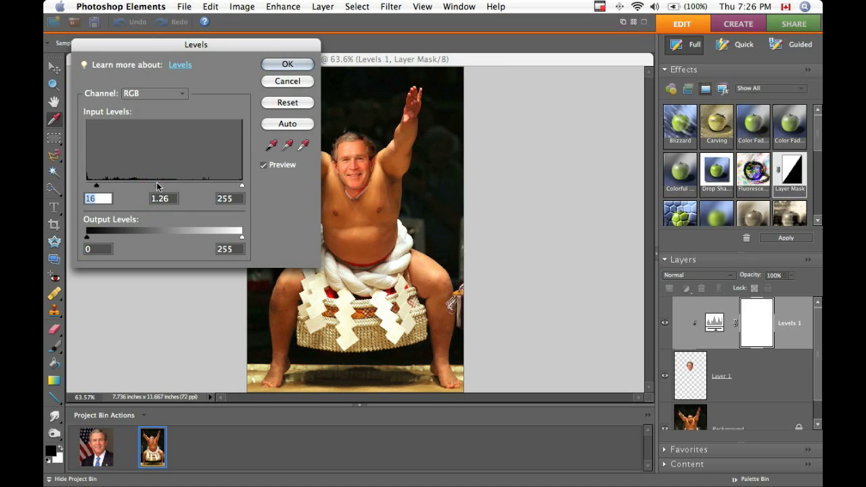
{"action": "left_click_drag", "start_coordinate": [161, 184], "coordinate": [161, 184]}
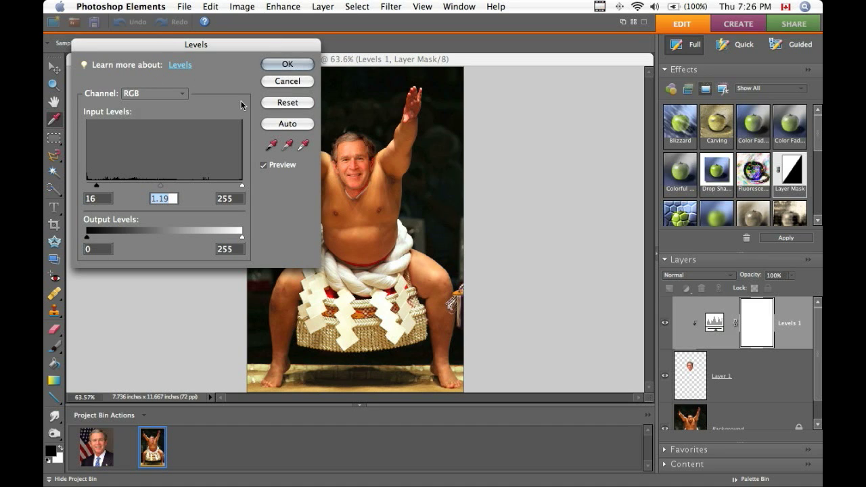
{"action": "left_click", "coordinate": [303, 64]}
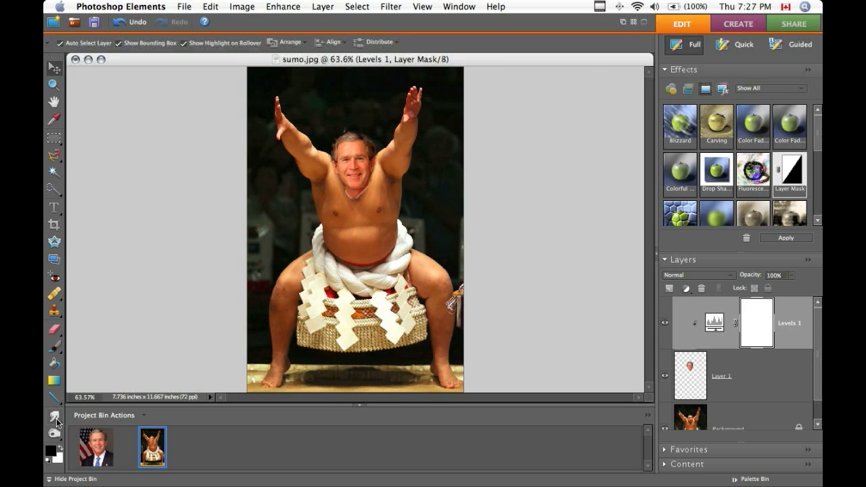
Step: Brush black onto the Levels 1 mask along the pasted face's left edge
{"action": "left_click", "coordinate": [55, 348]}
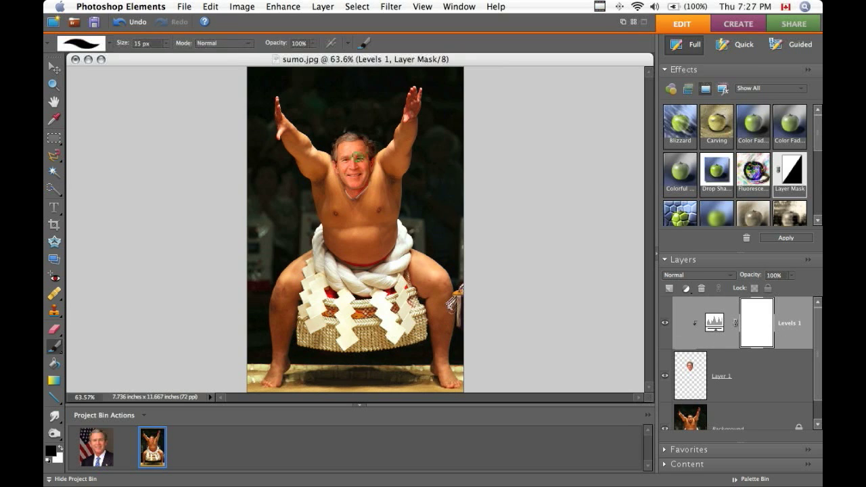
{"action": "mouse_move", "coordinate": [331, 160]}
{"action": "left_mouse_down"}
{"action": "mouse_move", "coordinate": [317, 143]}
{"action": "mouse_move", "coordinate": [359, 135]}
{"action": "mouse_move", "coordinate": [345, 135]}
{"action": "left_mouse_up"}
Step: Select Layer 1, paint over the neck blotches, and erase a bit of the face's lower edge
{"action": "double_click", "coordinate": [713, 375]}
{"action": "left_click", "coordinate": [522, 176]}
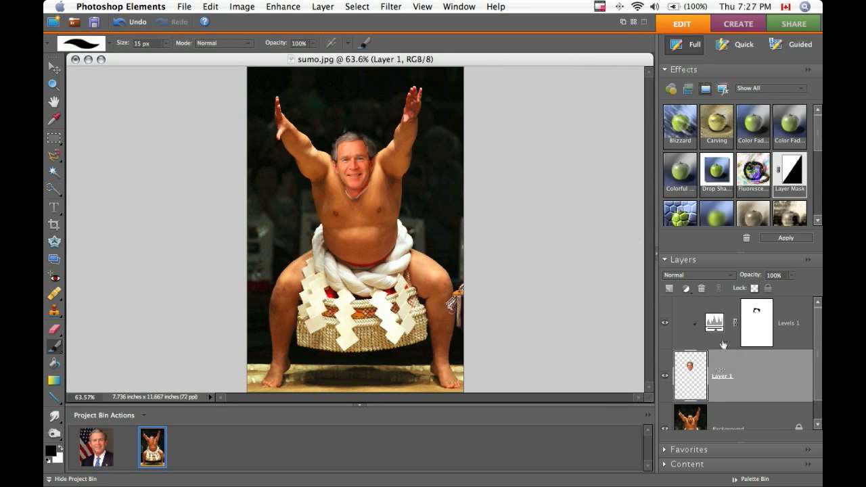
{"action": "left_click", "coordinate": [797, 188]}
{"action": "left_click_drag", "start_coordinate": [356, 194], "coordinate": [336, 203]}
{"action": "left_click", "coordinate": [55, 329]}
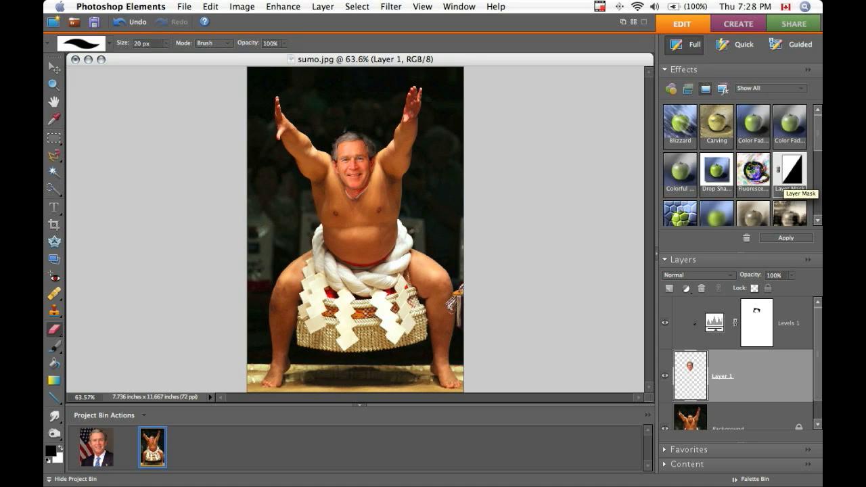
{"action": "left_click", "coordinate": [426, 186]}
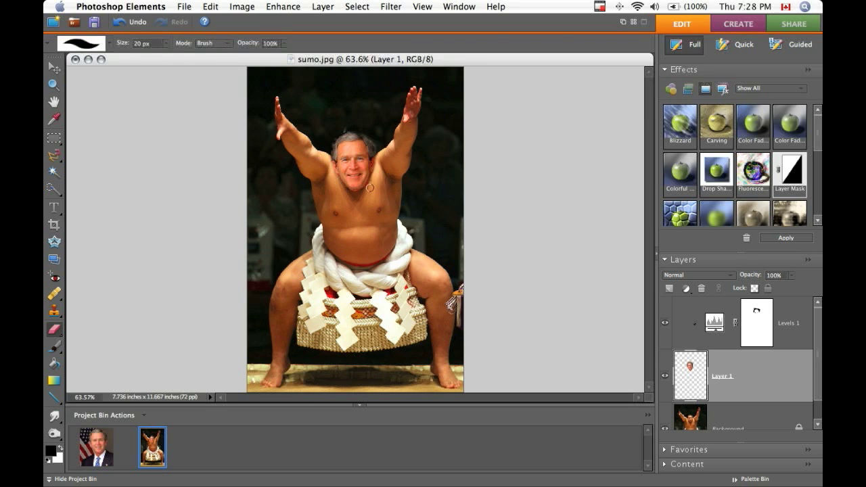
Step: Zoom to 200% and erase along the face's neck, jaw and left edge
{"action": "left_click", "coordinate": [368, 190]}
{"action": "key", "text": "z"}
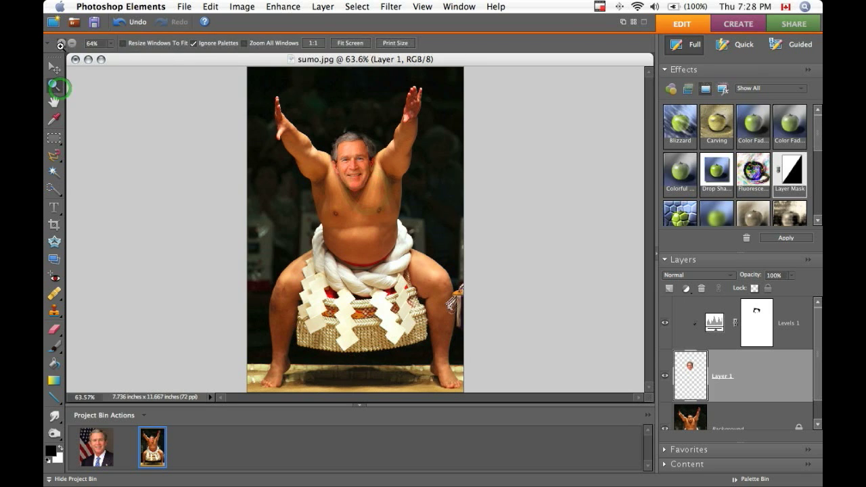
{"action": "left_click", "coordinate": [61, 42]}
{"action": "left_click", "coordinate": [351, 152]}
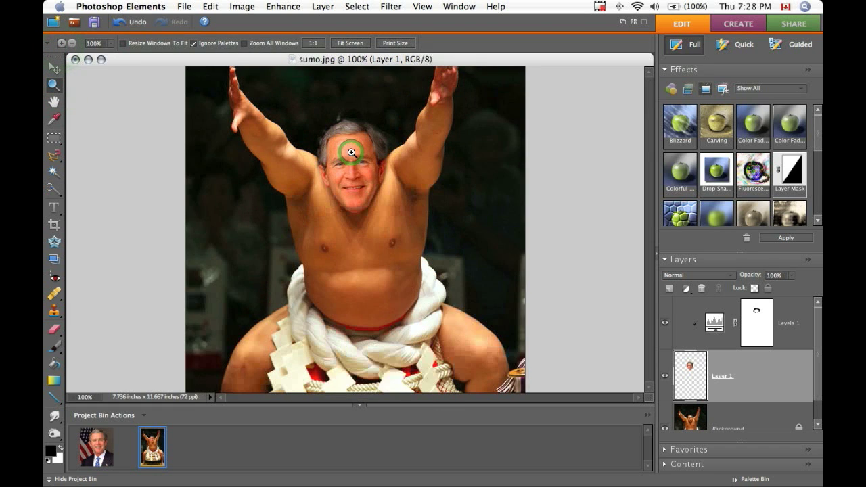
{"action": "left_click", "coordinate": [353, 155]}
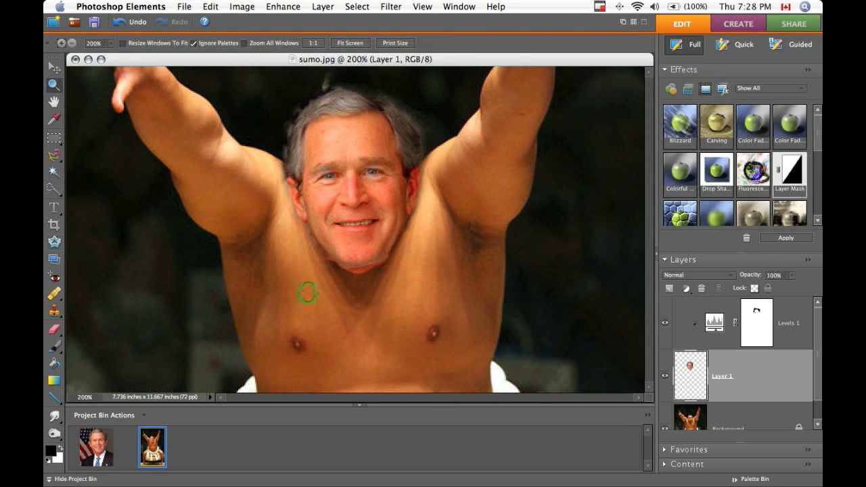
{"action": "key", "text": "e"}
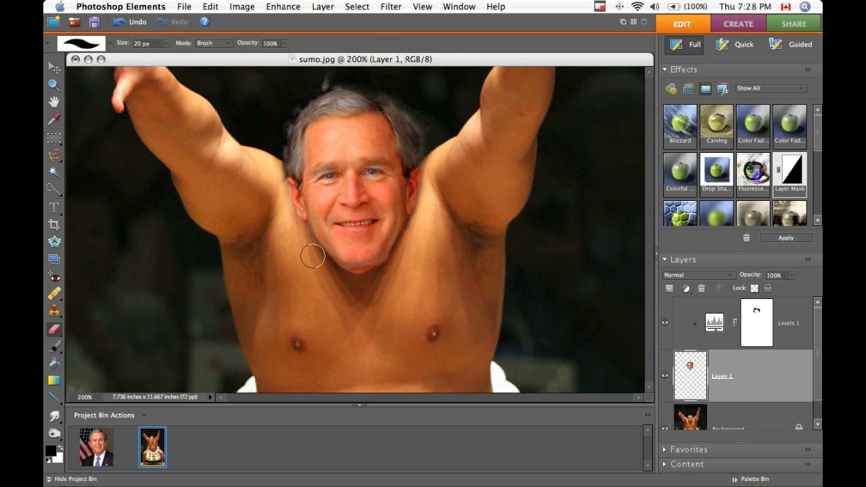
{"action": "left_click", "coordinate": [300, 236]}
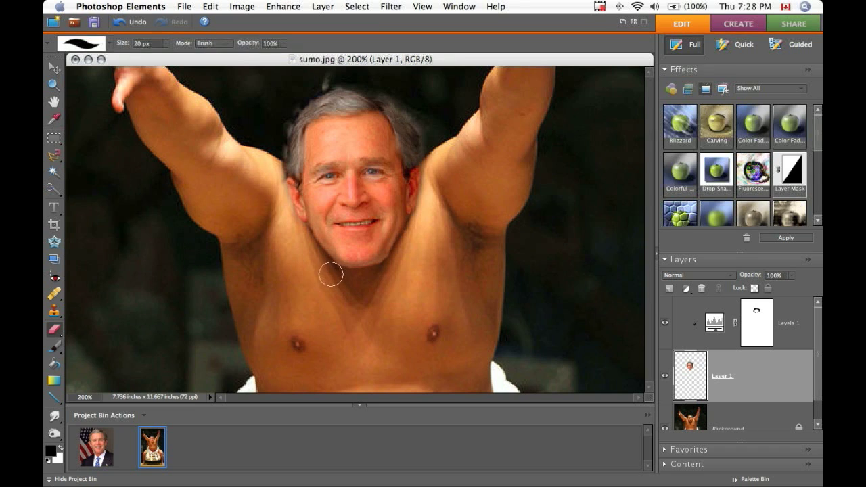
{"action": "left_click", "coordinate": [299, 178]}
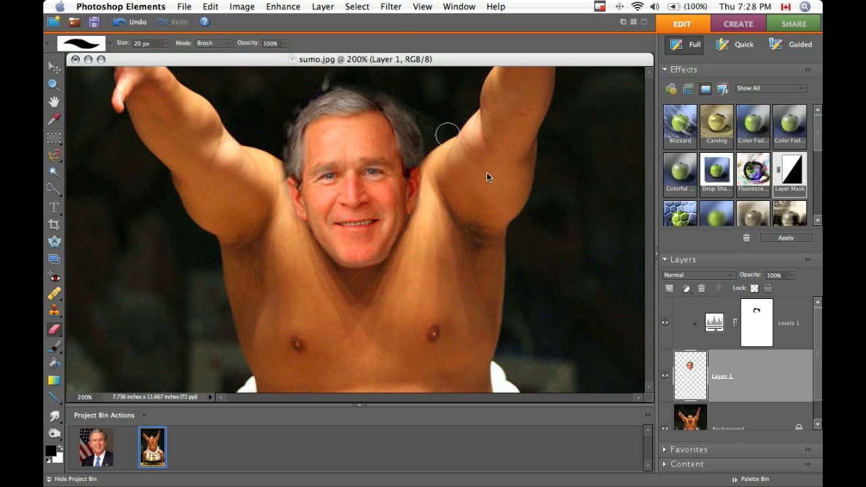
Step: Set Layer 1 opacity to 90% and zoom back out to the whole sumo image
{"action": "left_click", "coordinate": [686, 288]}
{"action": "type", "text": "0"}
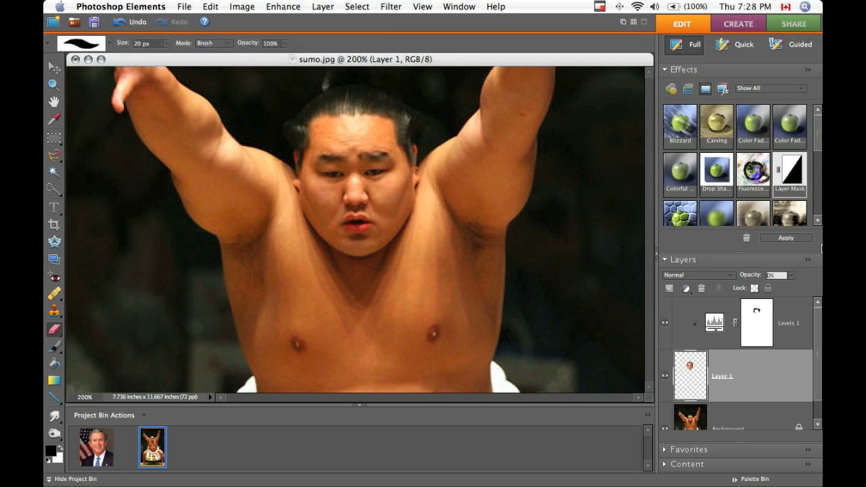
{"action": "type", "text": "80"}
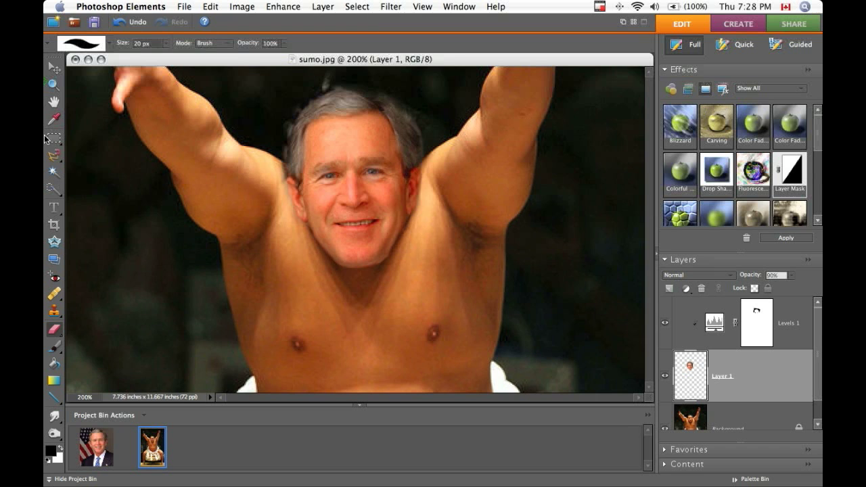
{"action": "left_click", "coordinate": [53, 83]}
{"action": "left_click", "coordinate": [70, 44]}
{"action": "left_click", "coordinate": [332, 203]}
{"action": "left_click", "coordinate": [399, 257]}
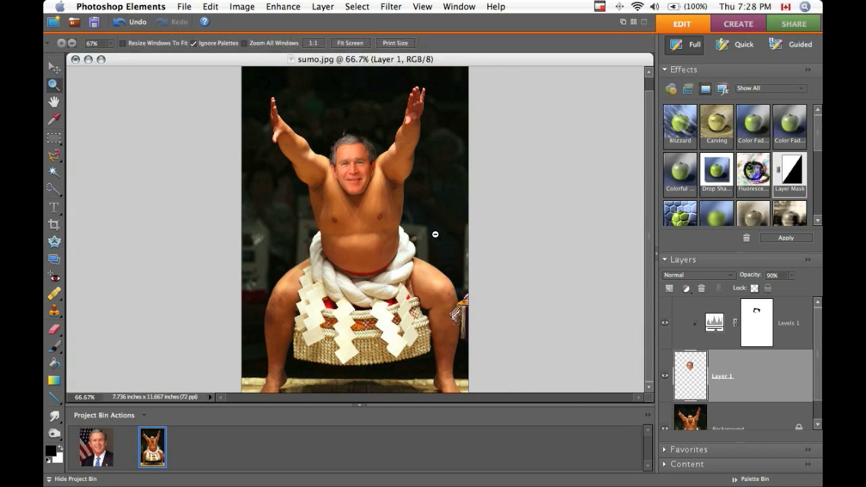
Step: Add Layer 2 above Background and clone-stamp dark background above the top of the head
{"action": "left_click", "coordinate": [707, 417]}
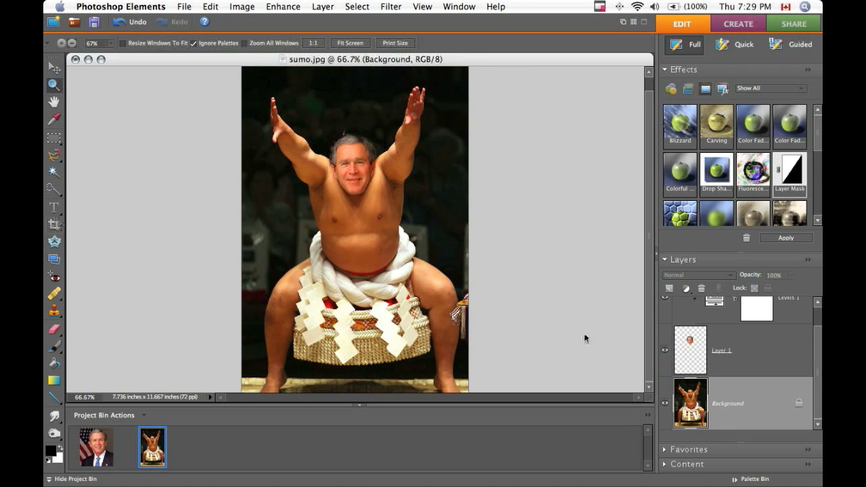
{"action": "left_click", "coordinate": [669, 288]}
{"action": "scroll", "coordinate": [726, 413], "scroll_direction": "down", "scroll_amount": 1}
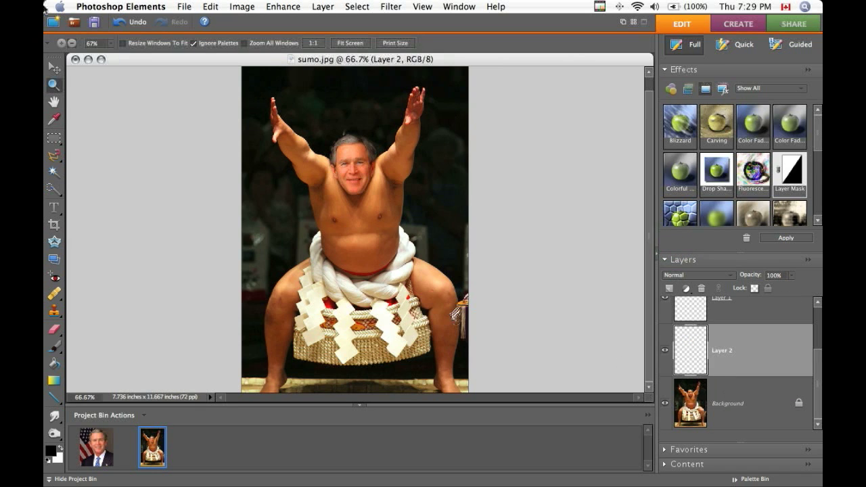
{"action": "key", "text": "s"}
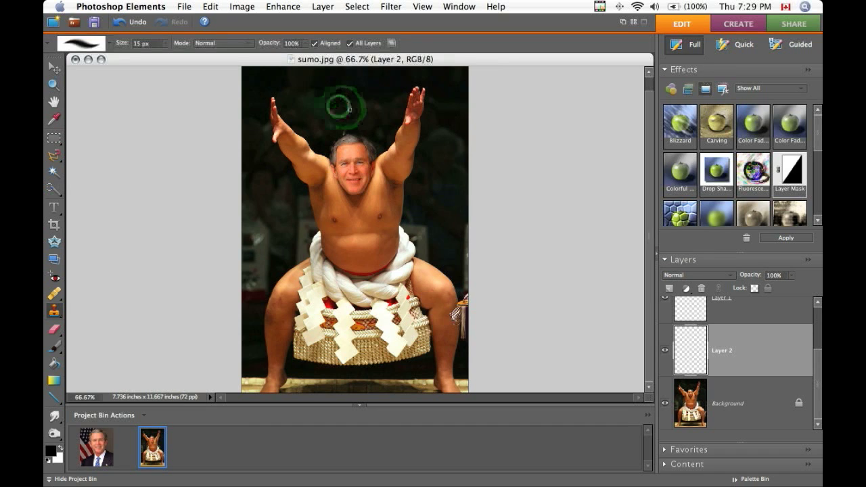
{"action": "left_click", "coordinate": [339, 106], "text": "alt"}
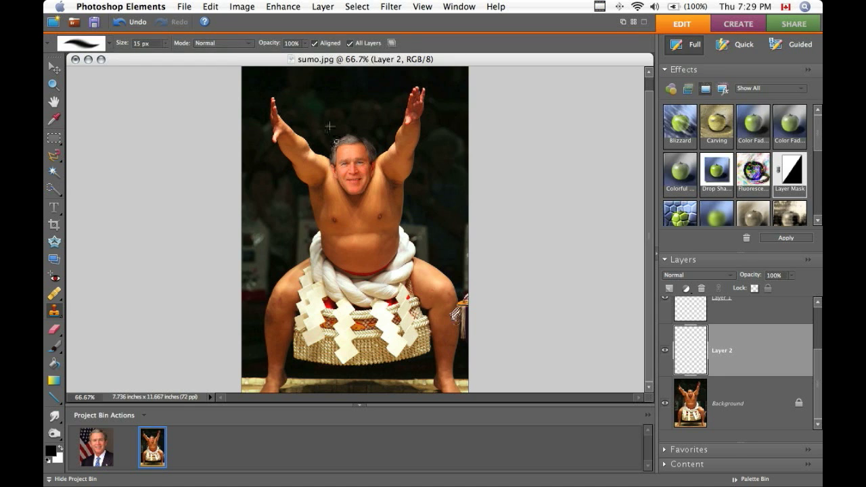
{"action": "left_click", "coordinate": [335, 136]}
{"action": "scroll", "coordinate": [803, 328], "scroll_direction": "up", "scroll_amount": 3}
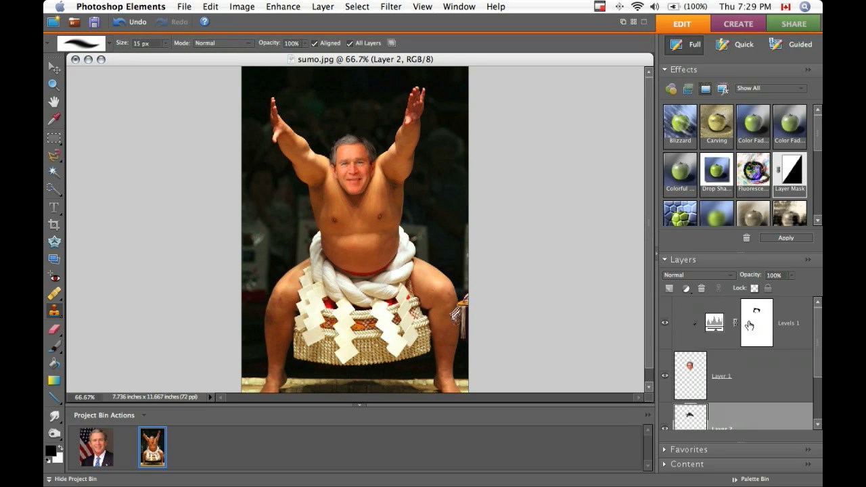